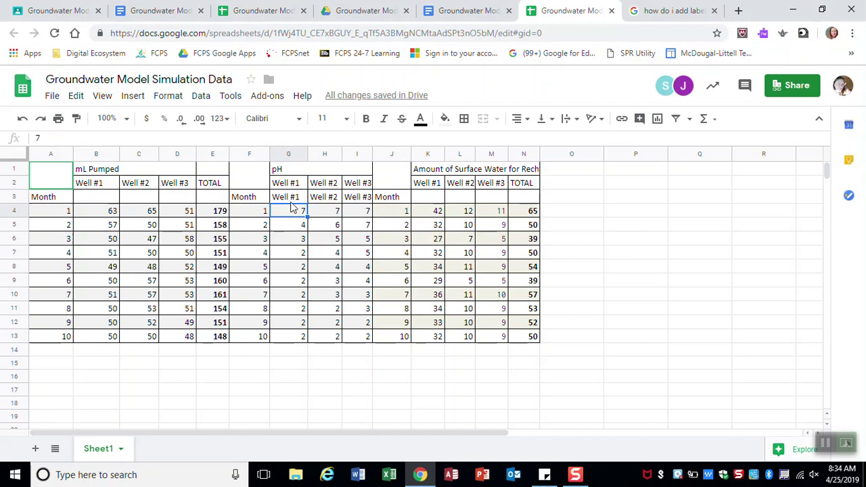
pyautogui.click(290, 200)
pyautogui.moveTo(303, 203); pyautogui.dragTo(357, 203)
pyautogui.click(583, 238)
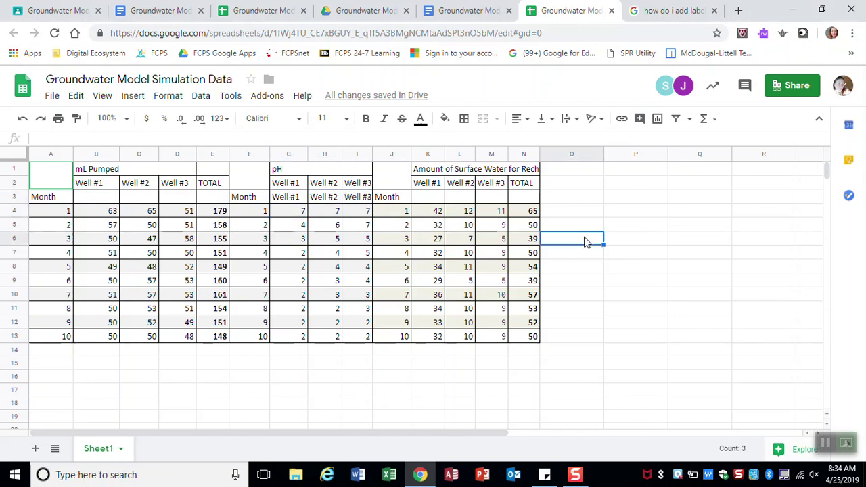
# Insert a chart from the pH data of the three wells, including their headers, range G3:I13.
pyautogui.moveTo(289, 196); pyautogui.dragTo(359, 341)
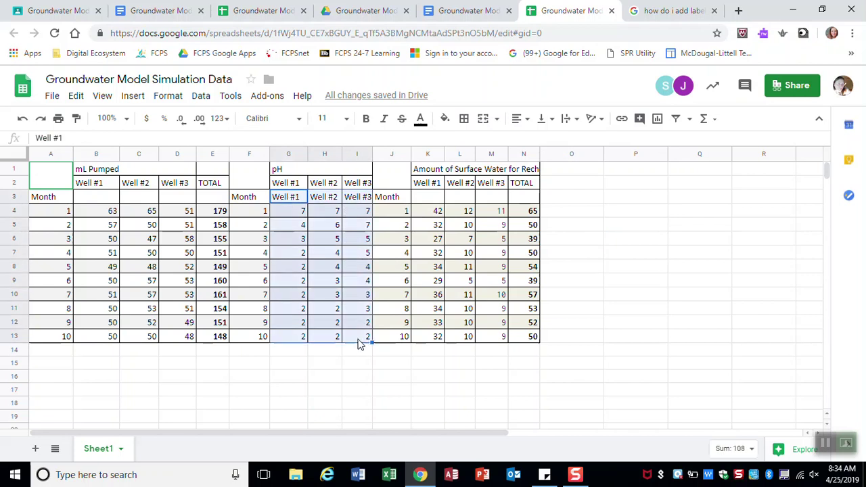
pyautogui.click(132, 102)
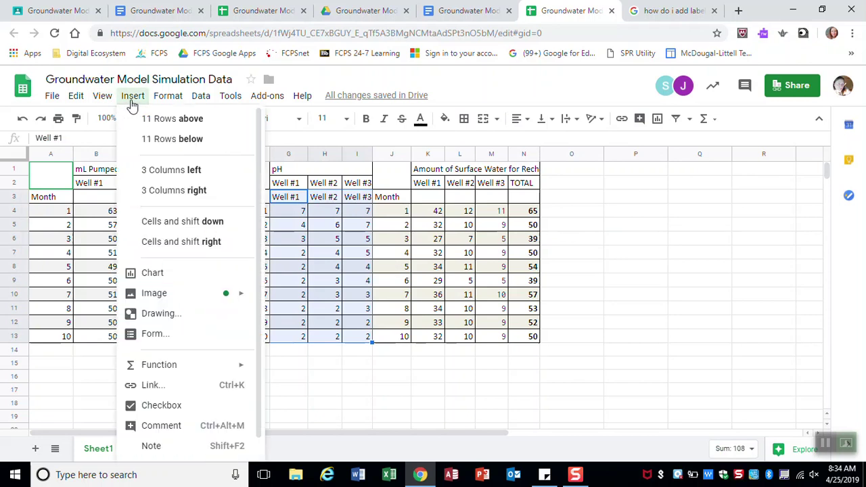
pyautogui.click(156, 278)
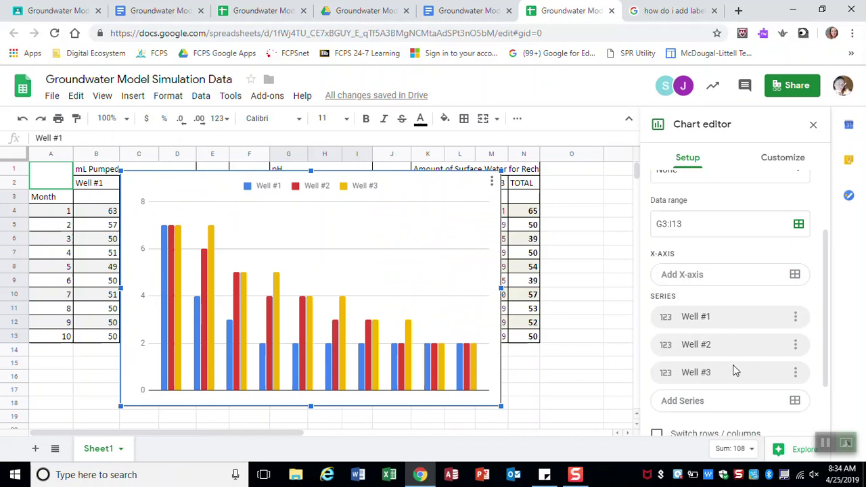
# Change the chart type of the pH chart to a line chart.
pyautogui.moveTo(828, 249); pyautogui.dragTo(831, 186)
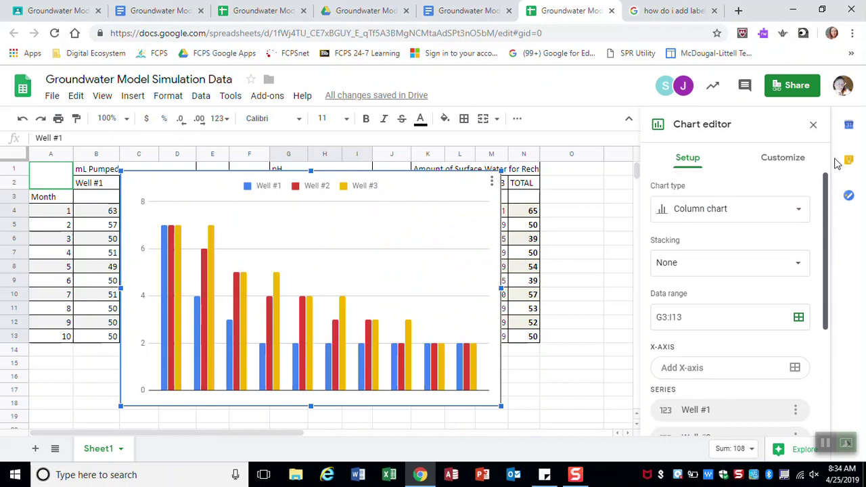
pyautogui.click(704, 215)
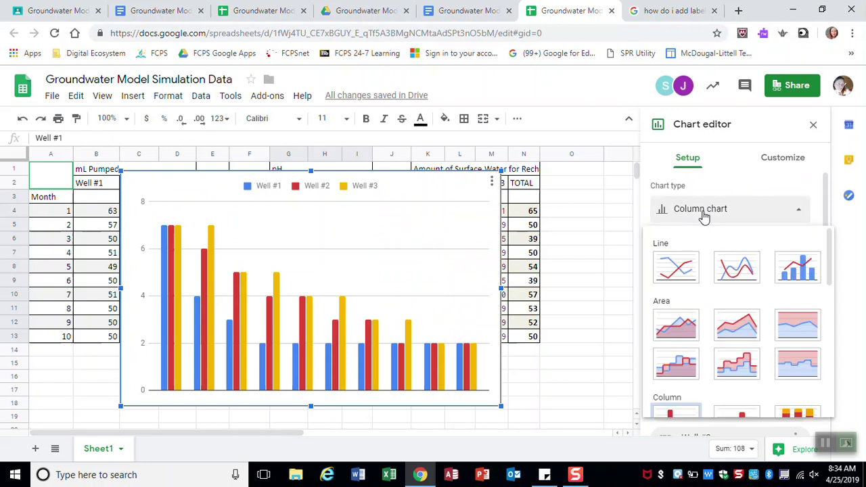
pyautogui.click(680, 265)
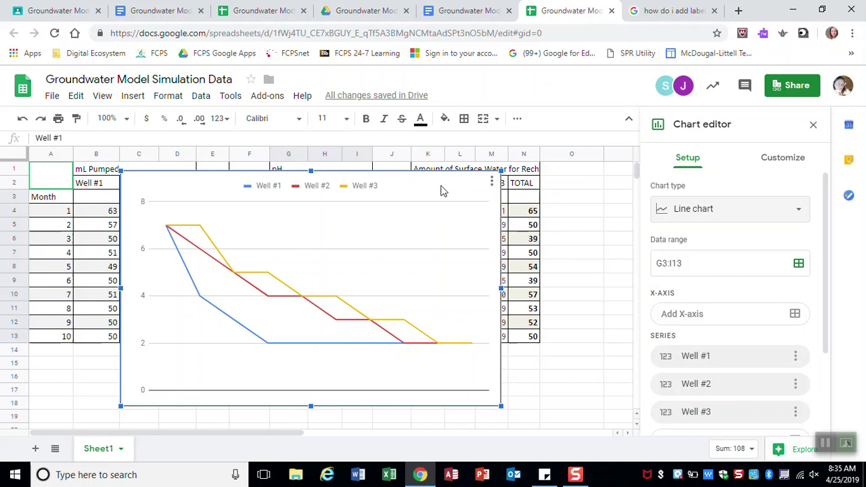
# Move the chart aside to examine where the pH table's Month column is, and put it back over the data.
pyautogui.moveTo(407, 181); pyautogui.dragTo(593, 242)
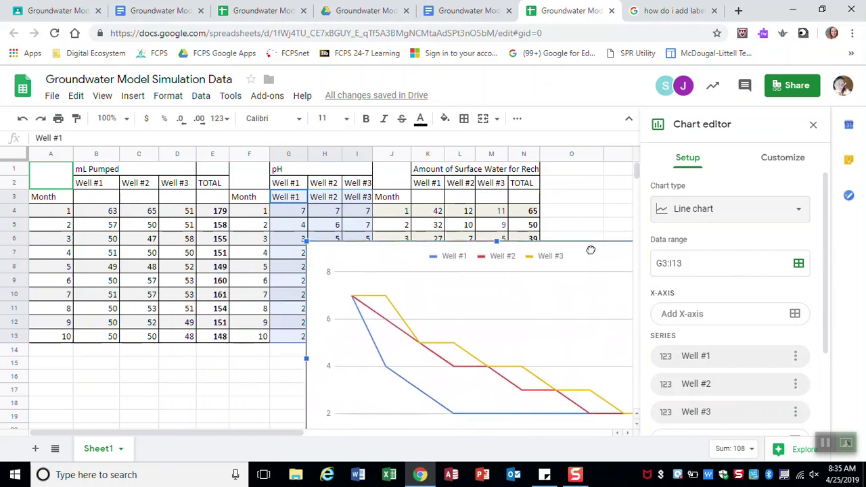
pyautogui.click(251, 197)
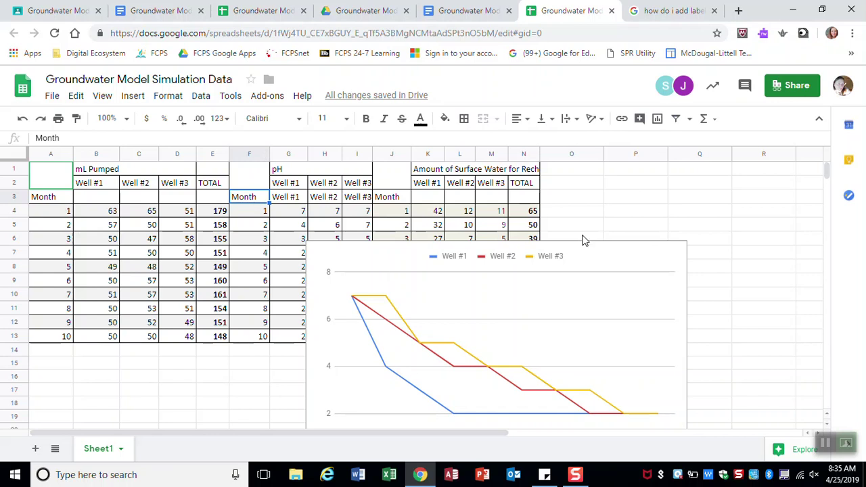
pyautogui.click(596, 252)
pyautogui.moveTo(596, 252); pyautogui.dragTo(391, 165)
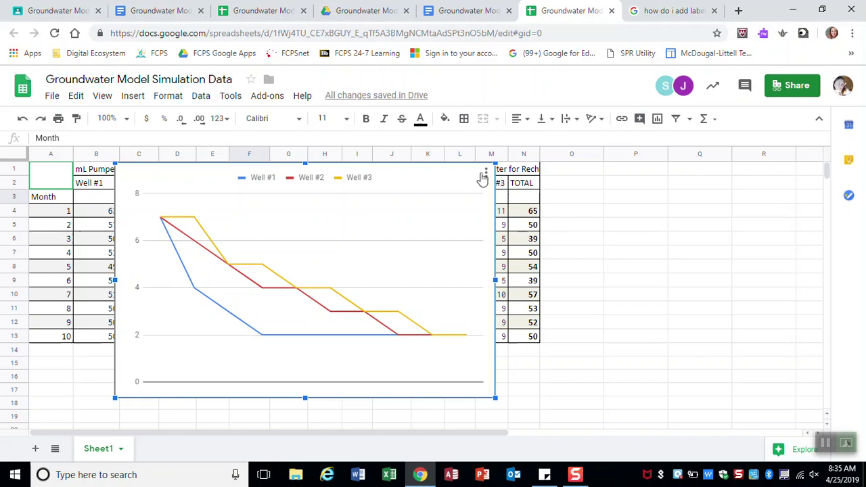
# Edit the chart to use the month column F3:F13 as its X-axis.
pyautogui.click(486, 175)
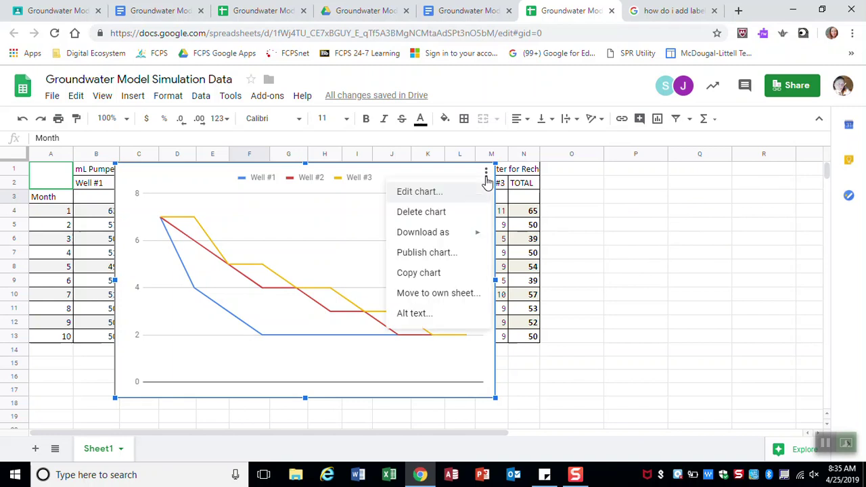
pyautogui.click(420, 193)
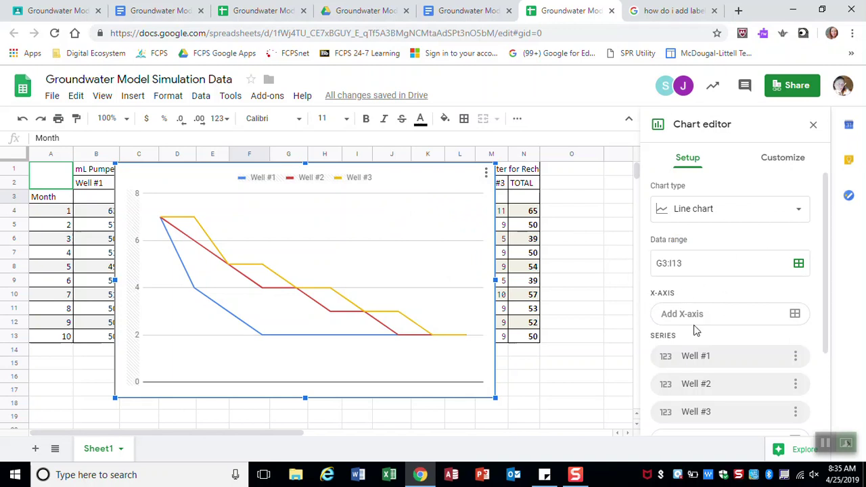
pyautogui.click(795, 316)
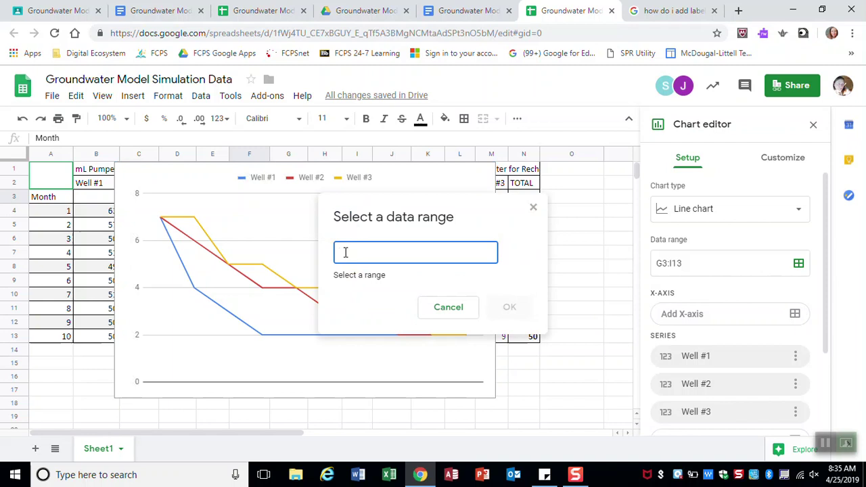
pyautogui.write('F')
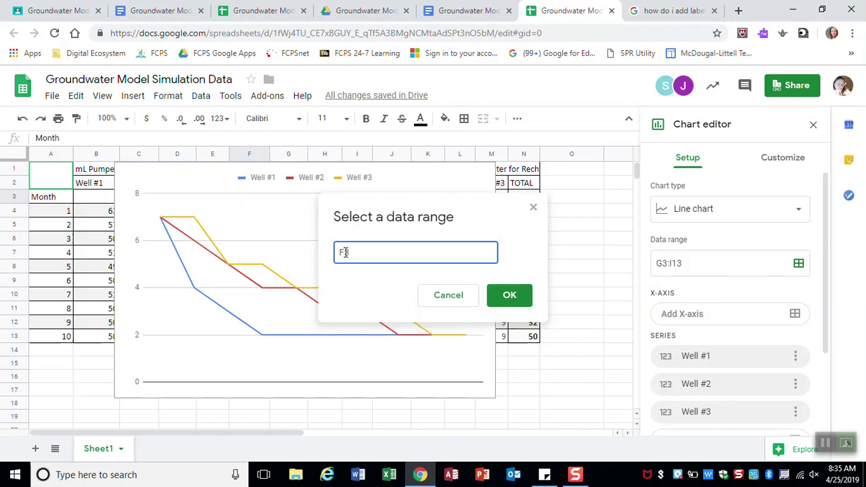
pyautogui.write('3')
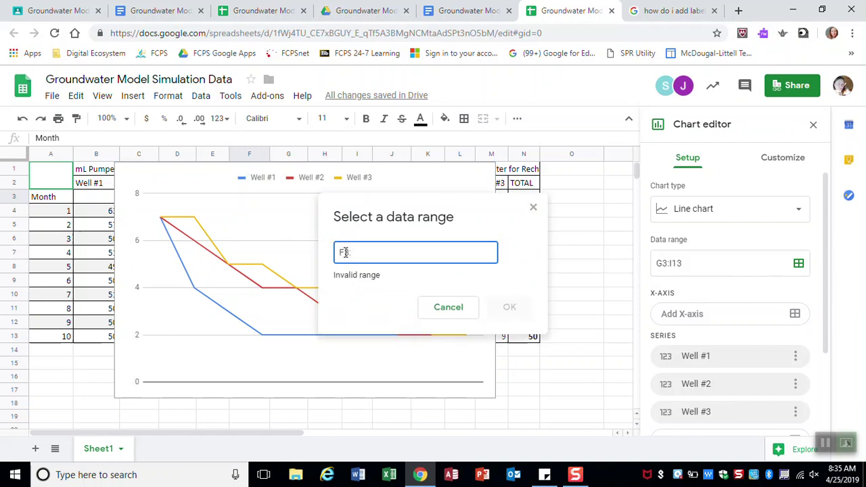
pyautogui.write(':F13')
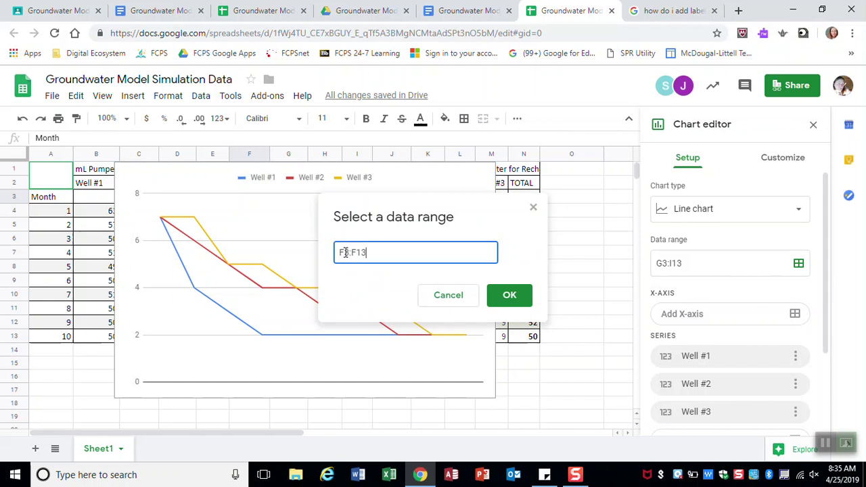
pyautogui.click(519, 296)
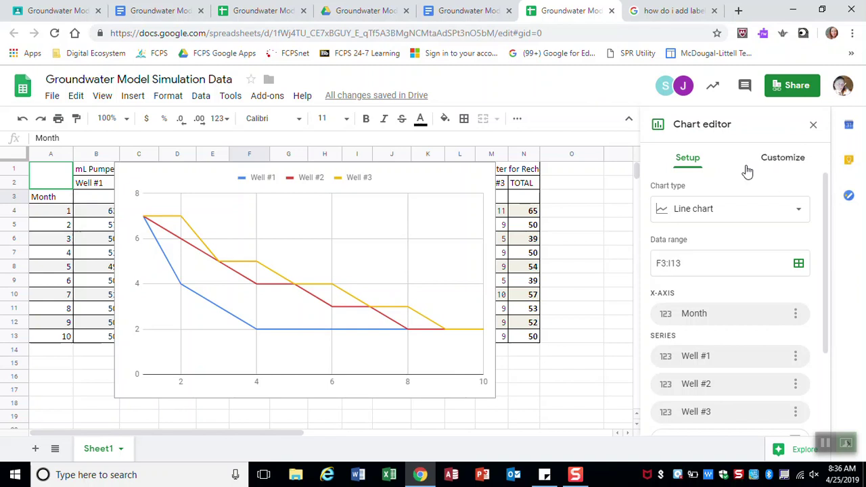
# Set the chart's background color to black.
pyautogui.click(800, 165)
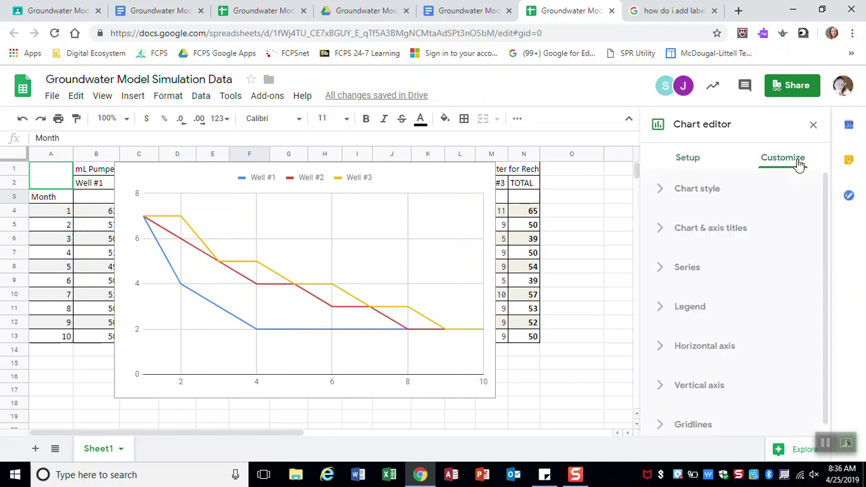
pyautogui.click(662, 190)
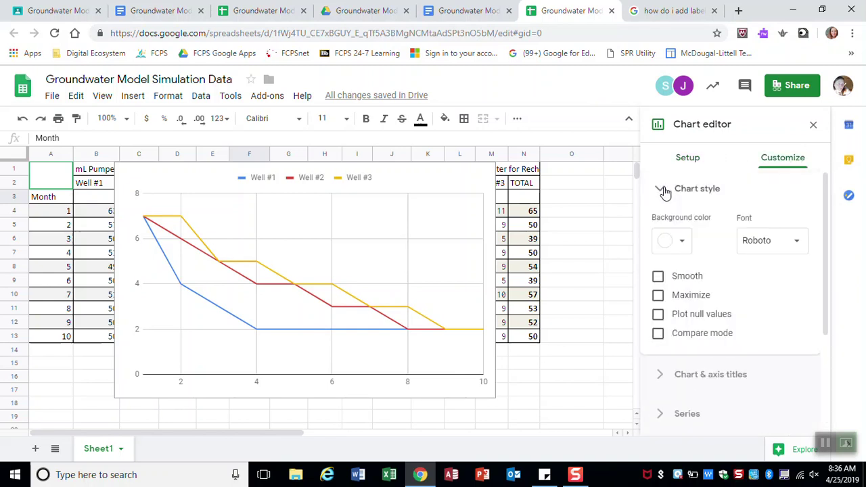
pyautogui.click(682, 241)
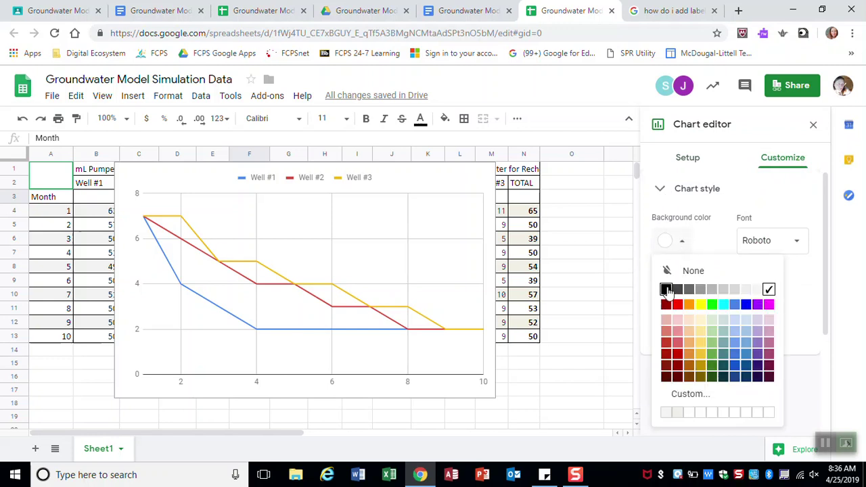
pyautogui.click(667, 289)
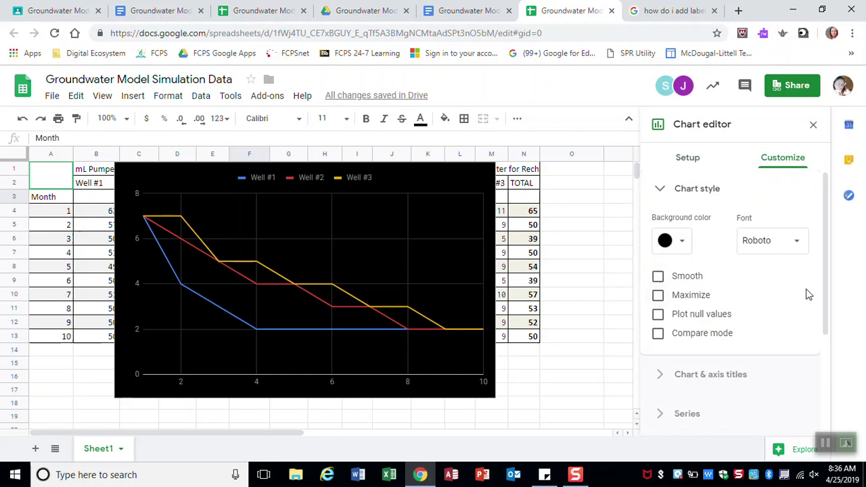
# Title the chart "Groundwater Model pH versus Month" and center the title.
pyautogui.moveTo(824, 270); pyautogui.dragTo(833, 335)
pyautogui.click(665, 280)
pyautogui.moveTo(829, 265); pyautogui.dragTo(827, 225)
pyautogui.click(684, 272)
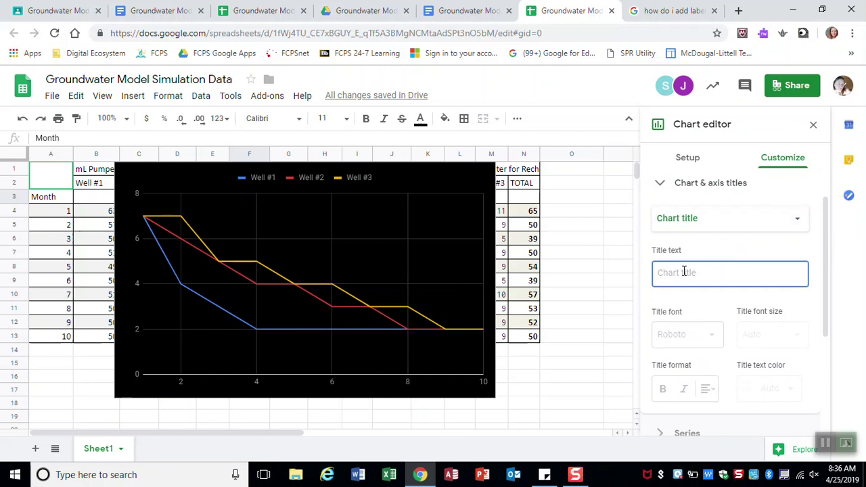
pyautogui.write('Groundw')
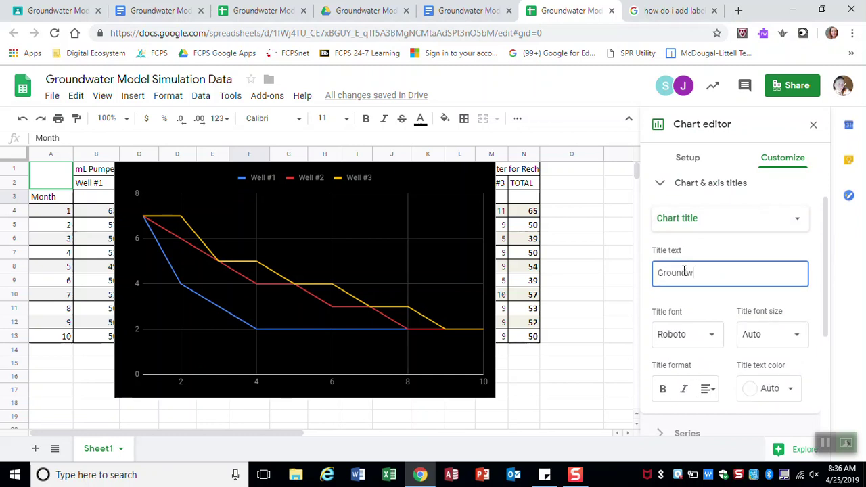
pyautogui.write('ater Model ')
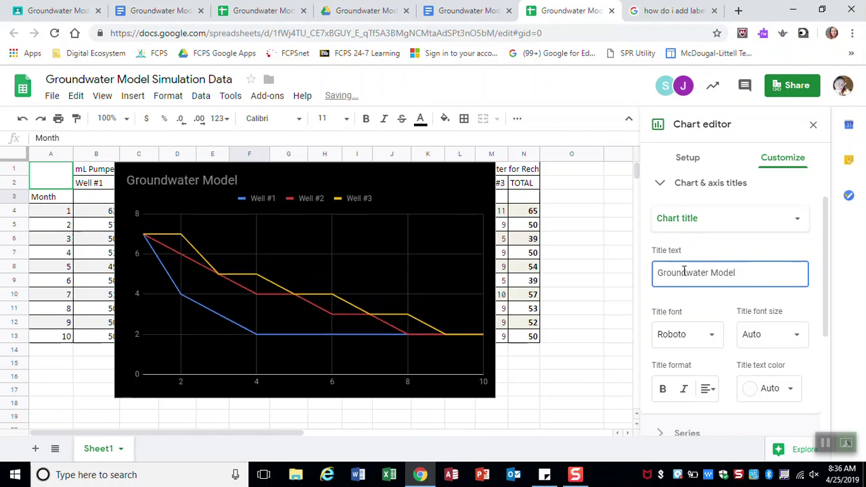
pyautogui.write('ph')
pyautogui.press('BackSpace')
pyautogui.write('H')
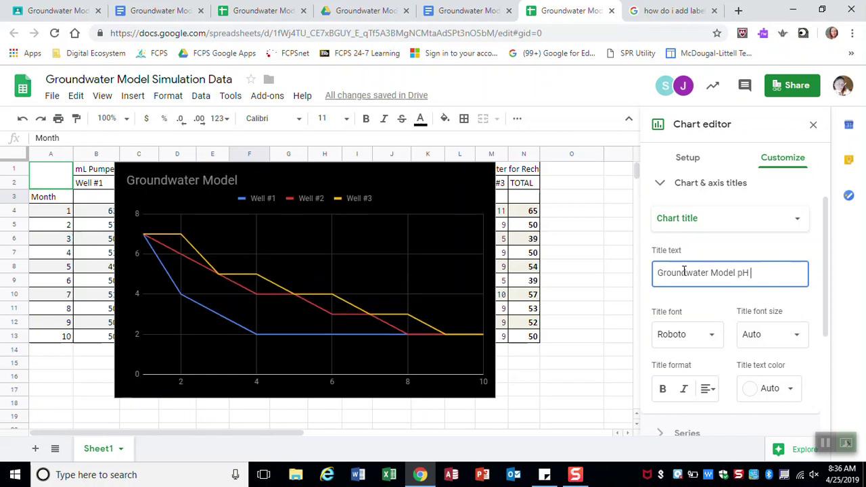
pyautogui.write(' Versus ')
pyautogui.write('sus Month')
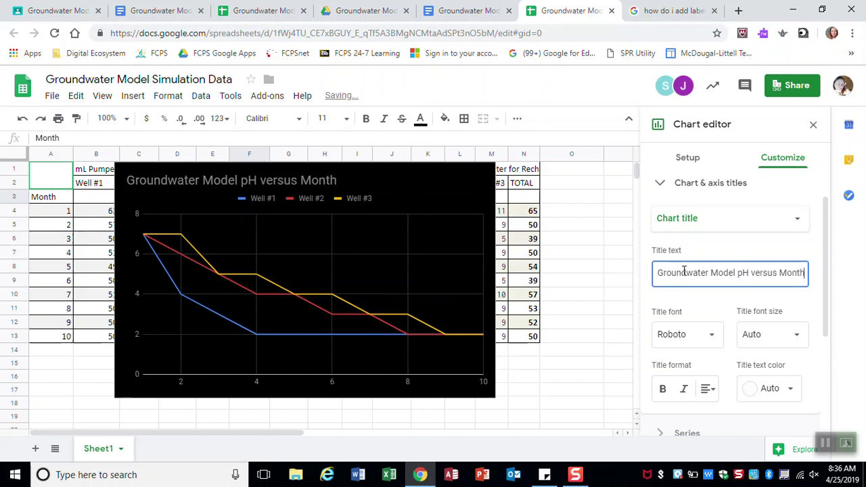
pyautogui.click(707, 390)
pyautogui.click(725, 415)
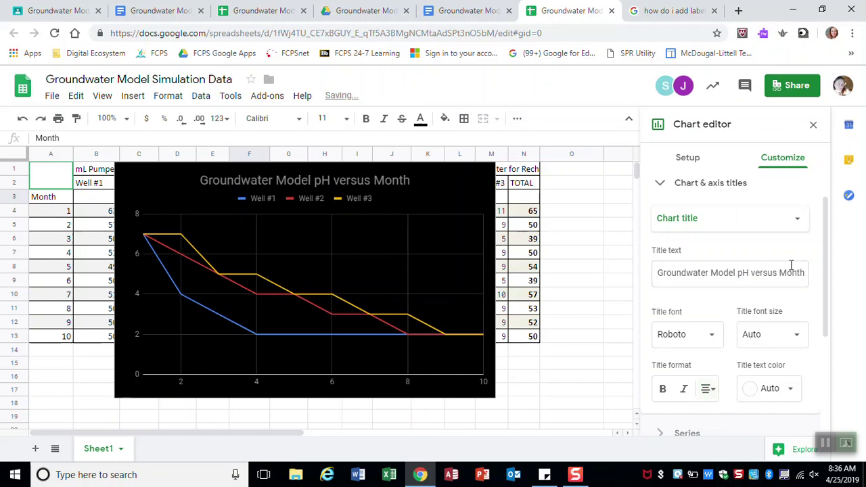
# Set the chart's horizontal axis title to "Month".
pyautogui.scroll(1, 827, 255)
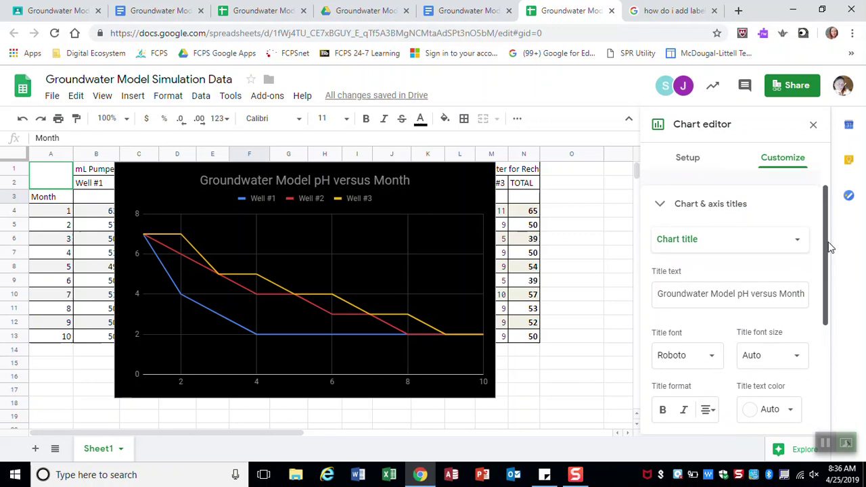
pyautogui.click(725, 244)
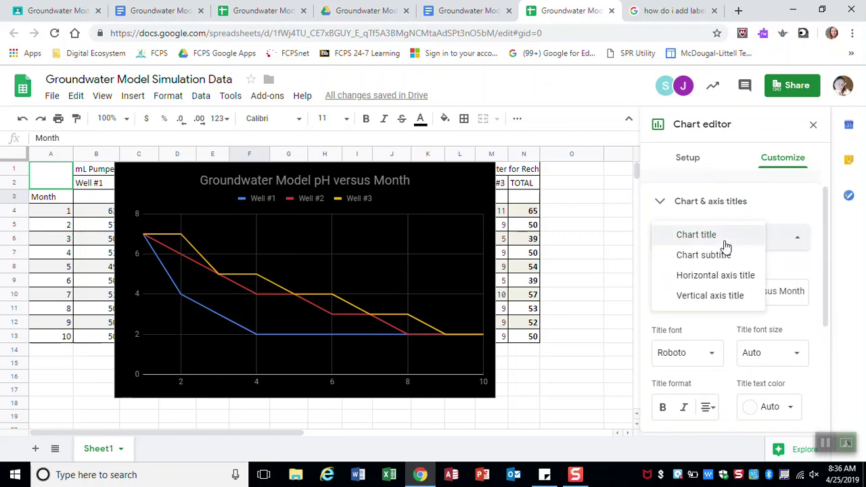
pyautogui.click(730, 283)
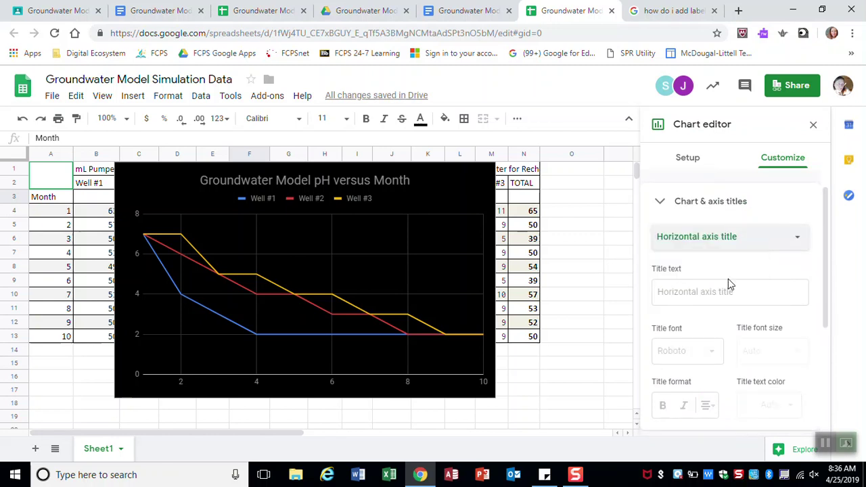
pyautogui.click(683, 293)
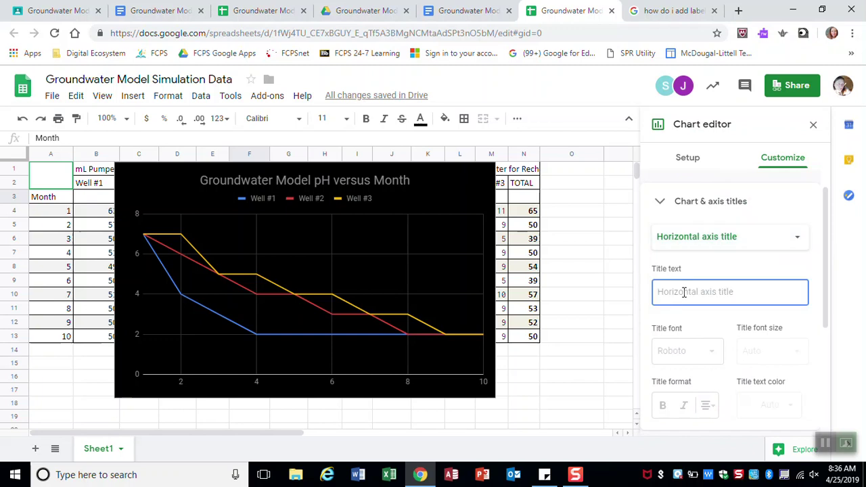
pyautogui.write('Month')
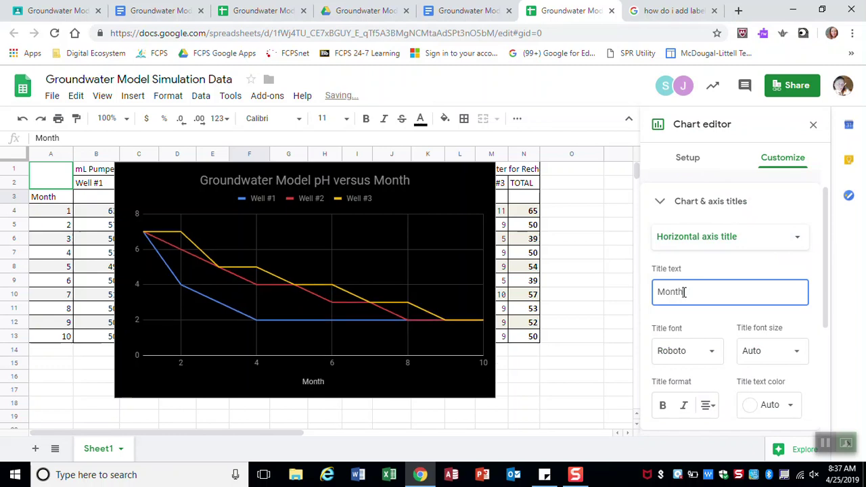
# Set the chart's vertical axis title to "pH Value".
pyautogui.click(700, 239)
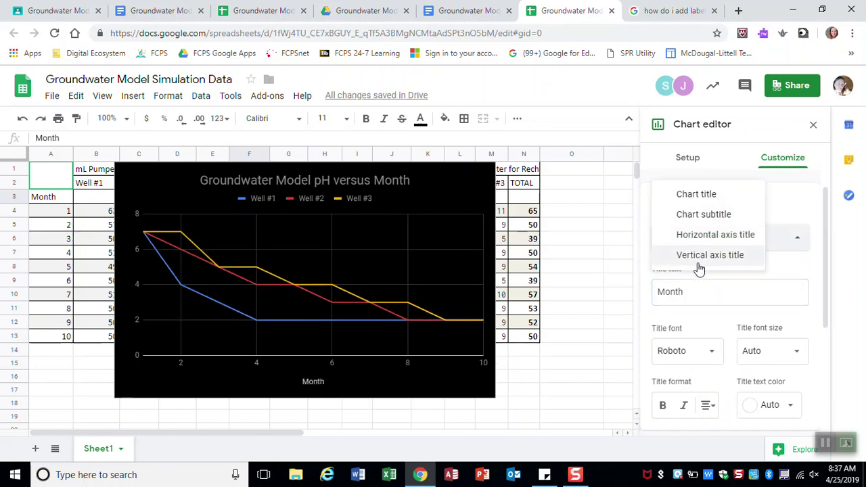
pyautogui.click(698, 264)
pyautogui.click(686, 294)
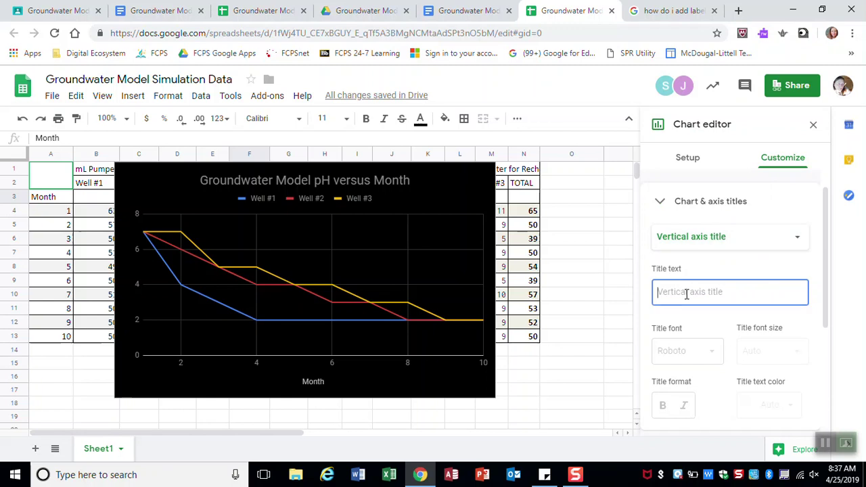
pyautogui.write('pH Value')
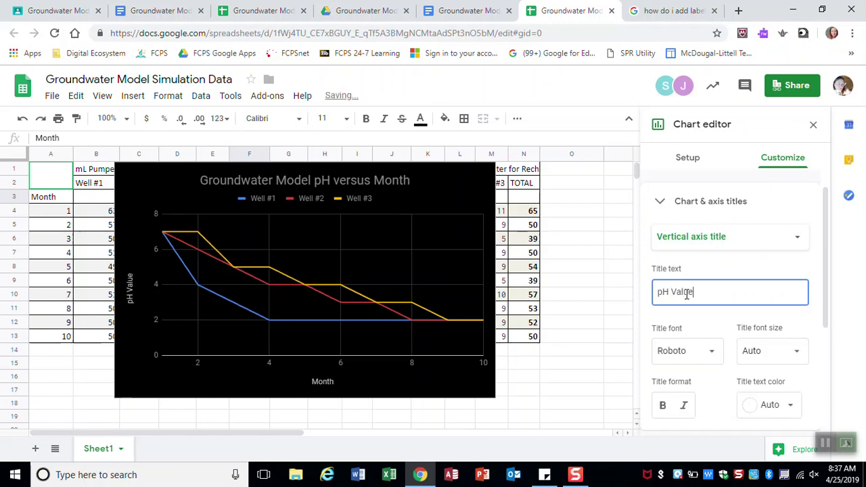
# Look through the chart's series and legend customization options.
pyautogui.moveTo(827, 279); pyautogui.dragTo(827, 316)
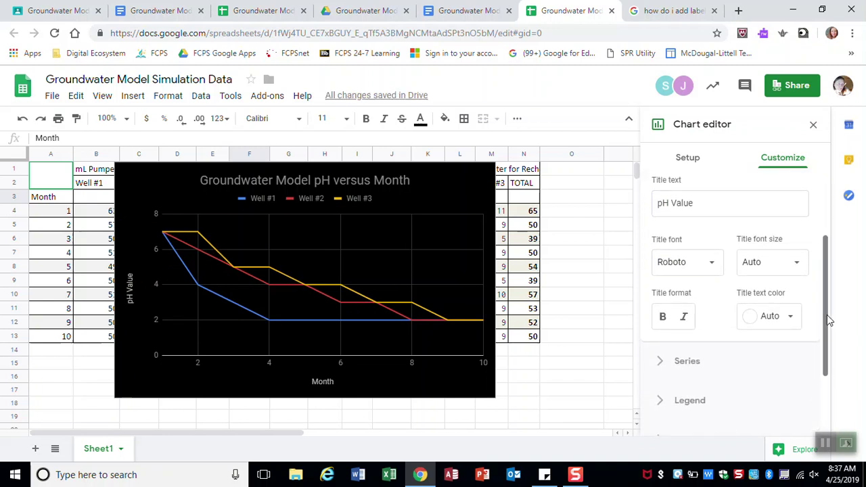
pyautogui.click(668, 362)
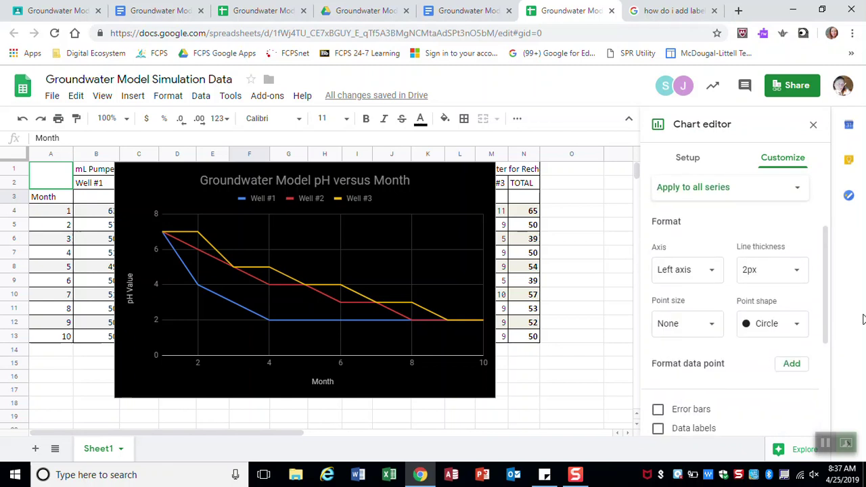
pyautogui.moveTo(825, 272); pyautogui.dragTo(831, 348)
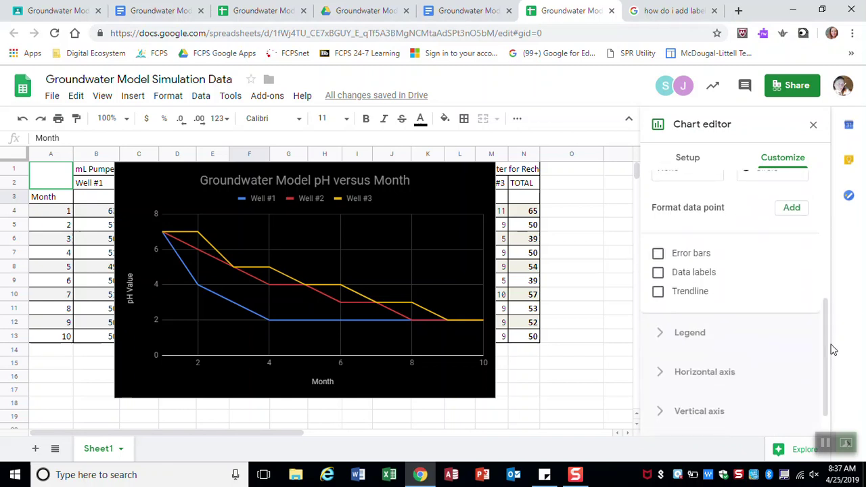
pyautogui.click(701, 340)
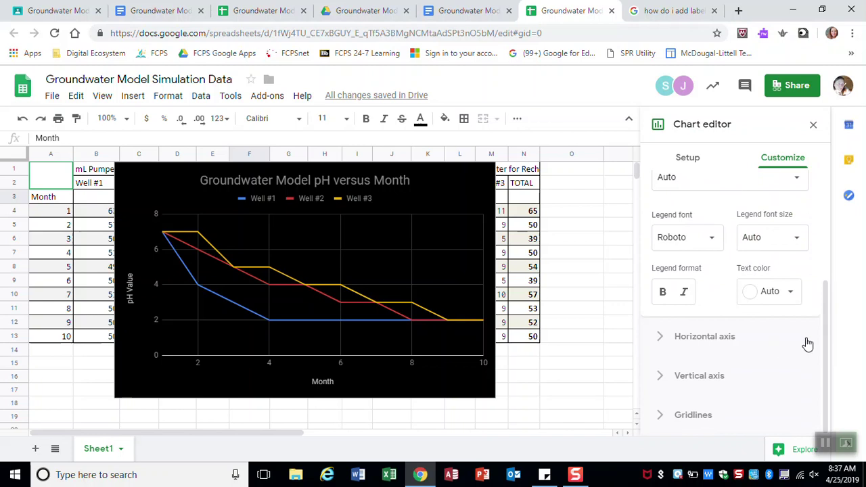
pyautogui.moveTo(825, 330); pyautogui.dragTo(837, 233)
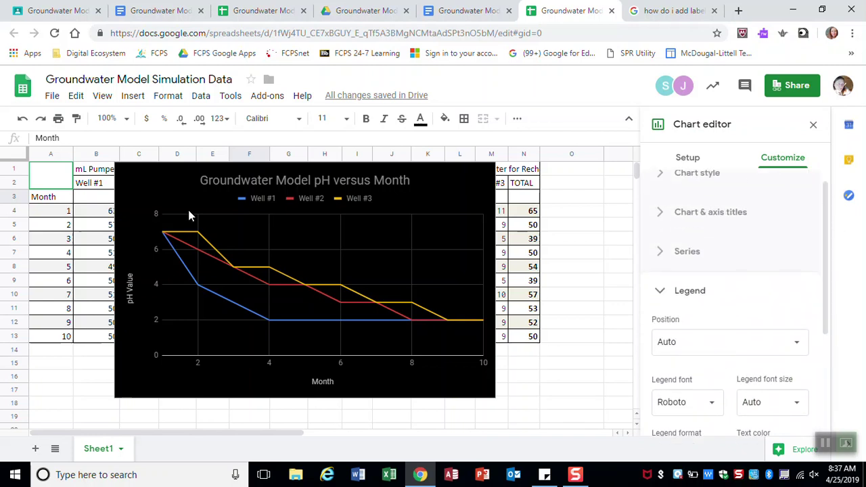
# Copy the finished pH line chart from the spreadsheet.
pyautogui.click(450, 186)
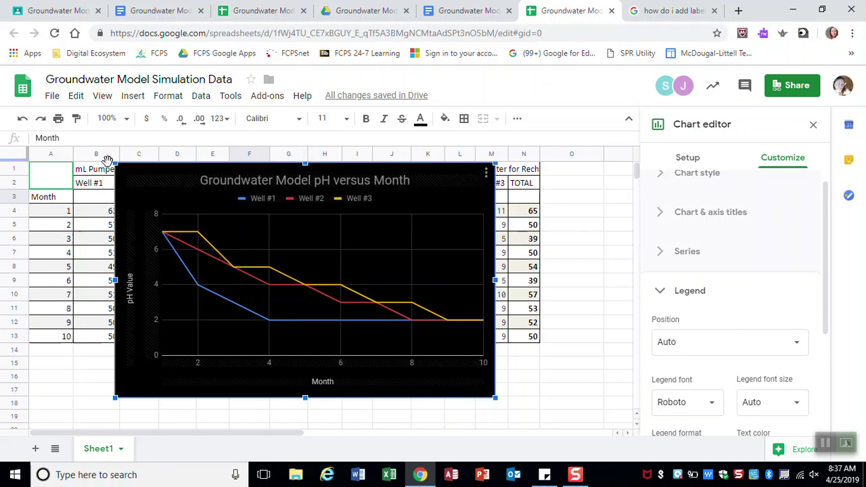
pyautogui.moveTo(453, 168); pyautogui.dragTo(470, 198)
pyautogui.click(486, 172)
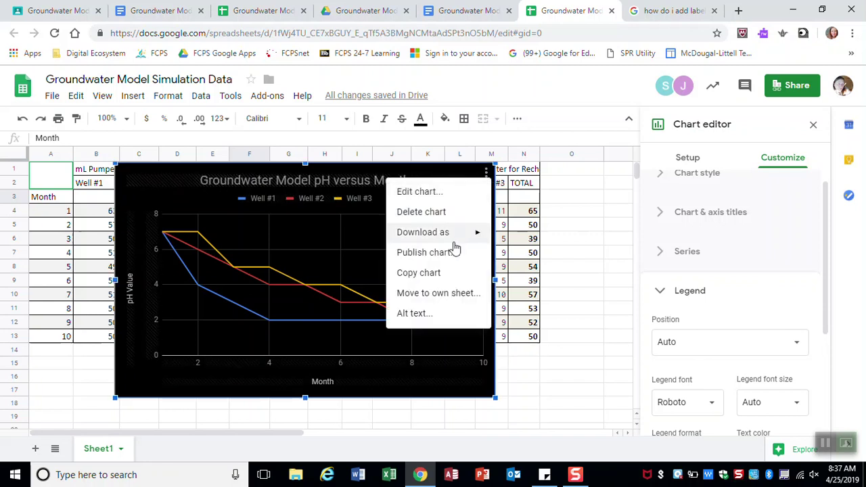
pyautogui.click(426, 276)
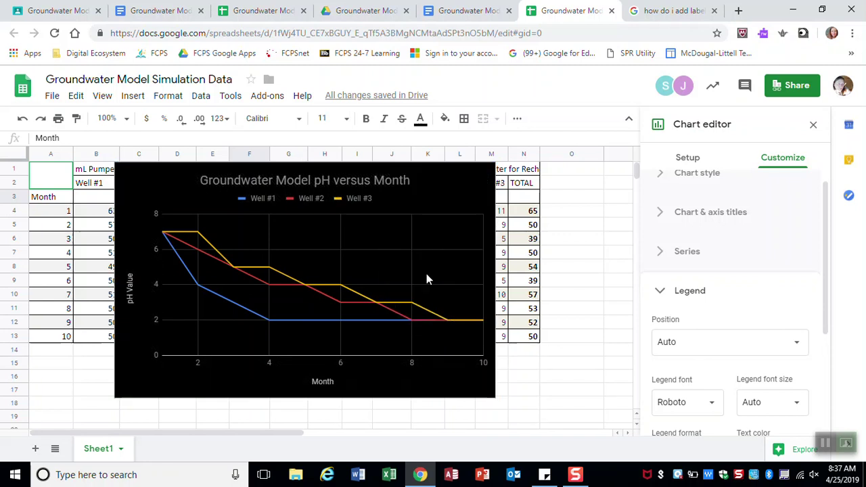
# Switch to the Groundwater Model Lab Report document and paste the chart unlinked on the empty line below the Graph instructions.
pyautogui.click(467, 10)
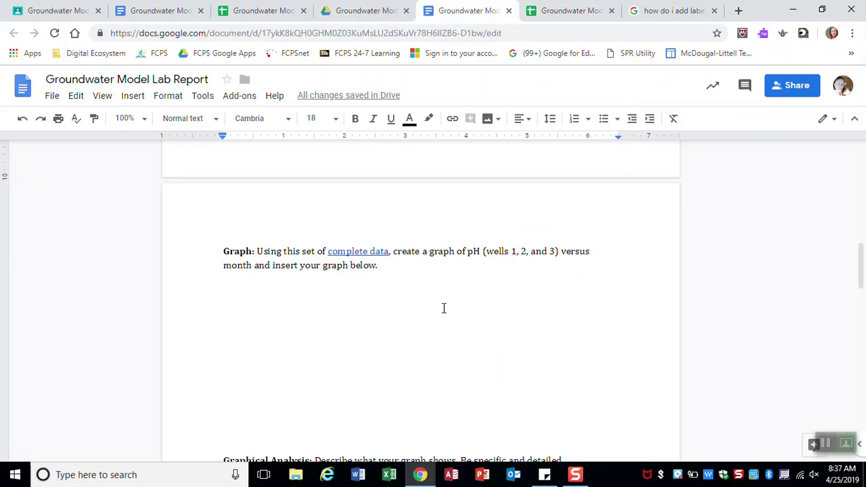
pyautogui.doubleClick(249, 292)
pyautogui.click(247, 293)
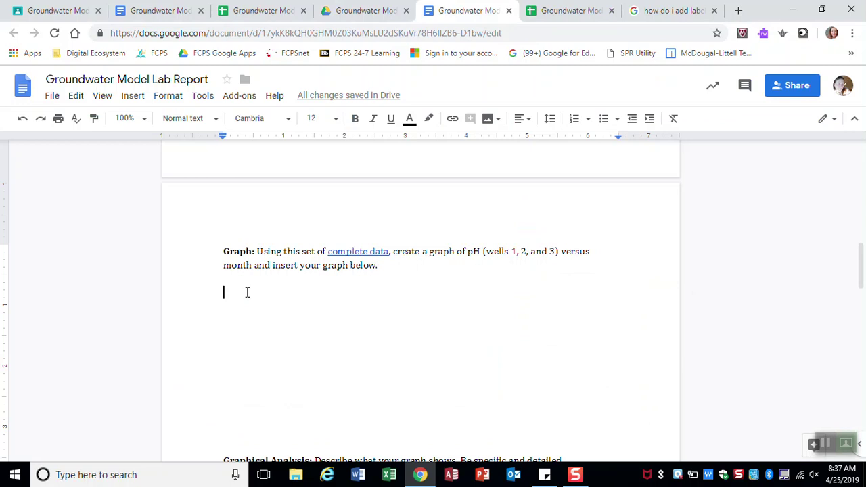
pyautogui.hotkey('ctrl', 'v')
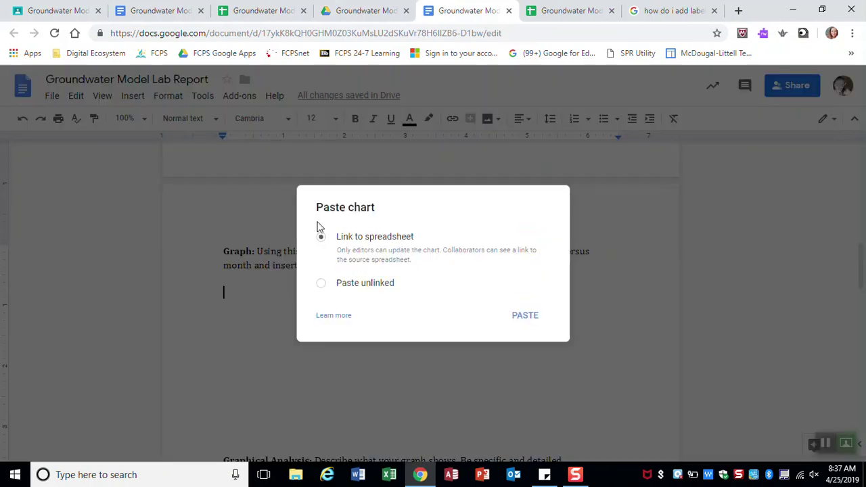
pyautogui.click(321, 285)
pyautogui.click(525, 316)
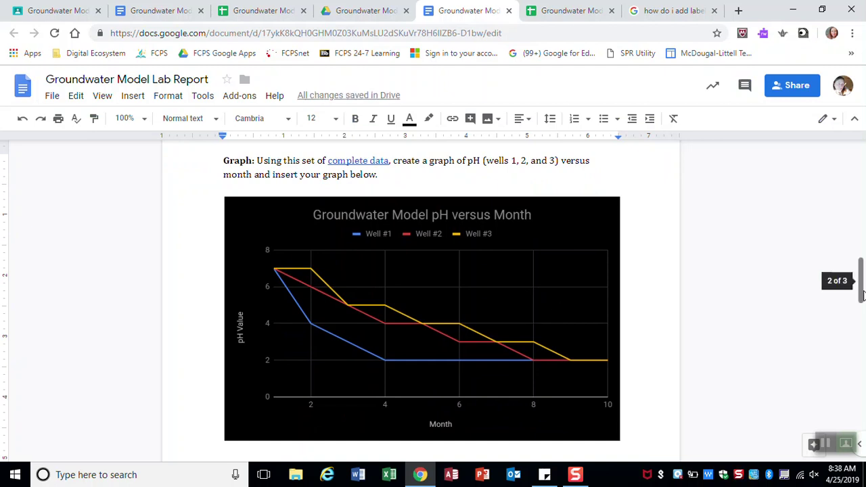
# Delete the surplus blank lines between the pasted chart and the Graphical Analysis heading.
pyautogui.scroll(-3, 357, 310)
pyautogui.click(226, 242)
pyautogui.press('Delete')
pyautogui.press('Delete')
pyautogui.press('Delete')
pyautogui.press('Delete')
pyautogui.press('Delete')
pyautogui.press('Delete')
pyautogui.press('Delete')
pyautogui.press('Delete')
pyautogui.press('Delete')
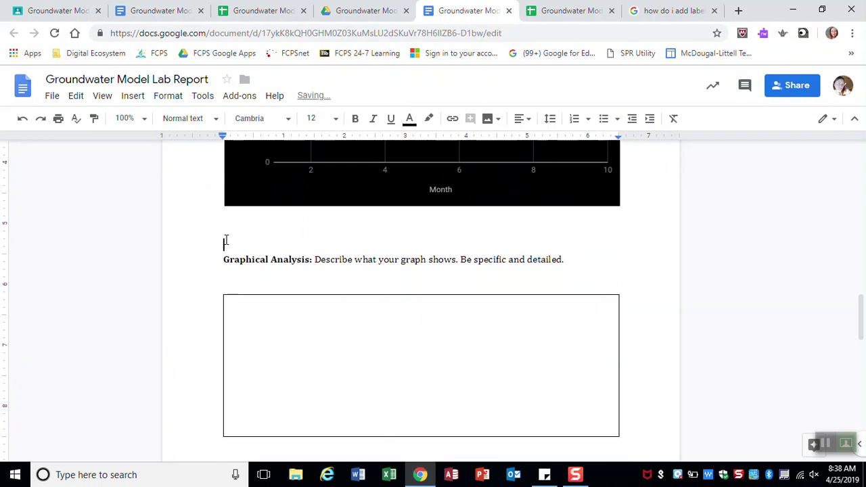